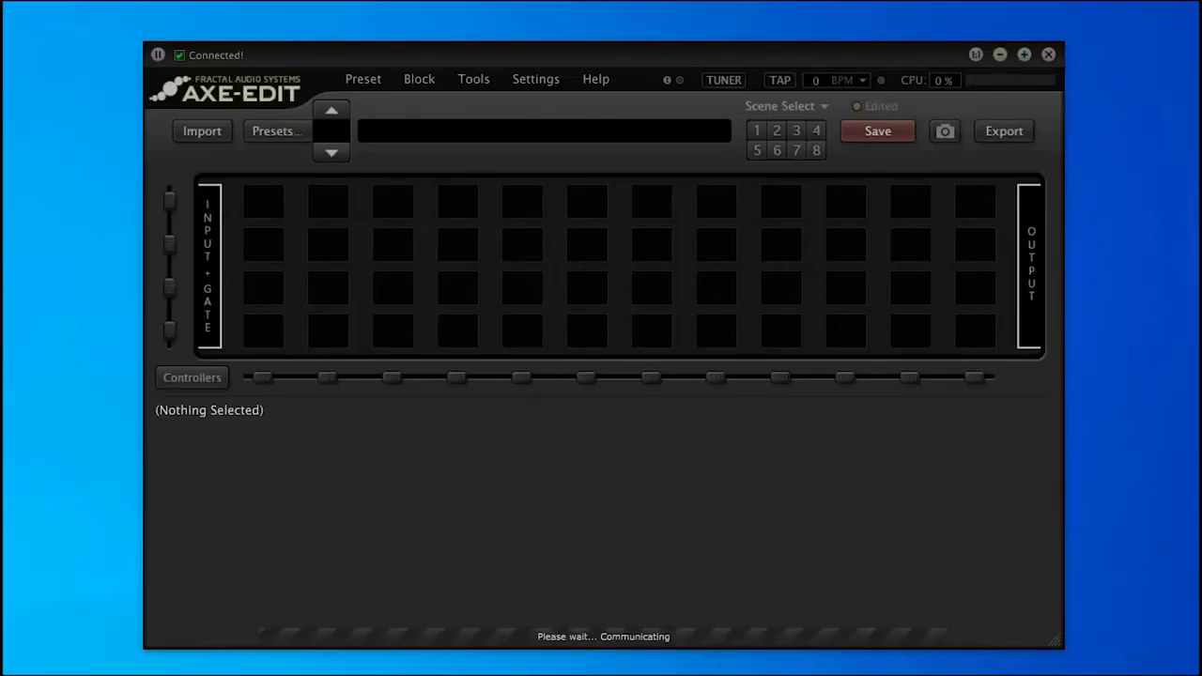
Replace the first-slot block with a Wah and bring up the Control parameter's modifier editor
key(Delete)
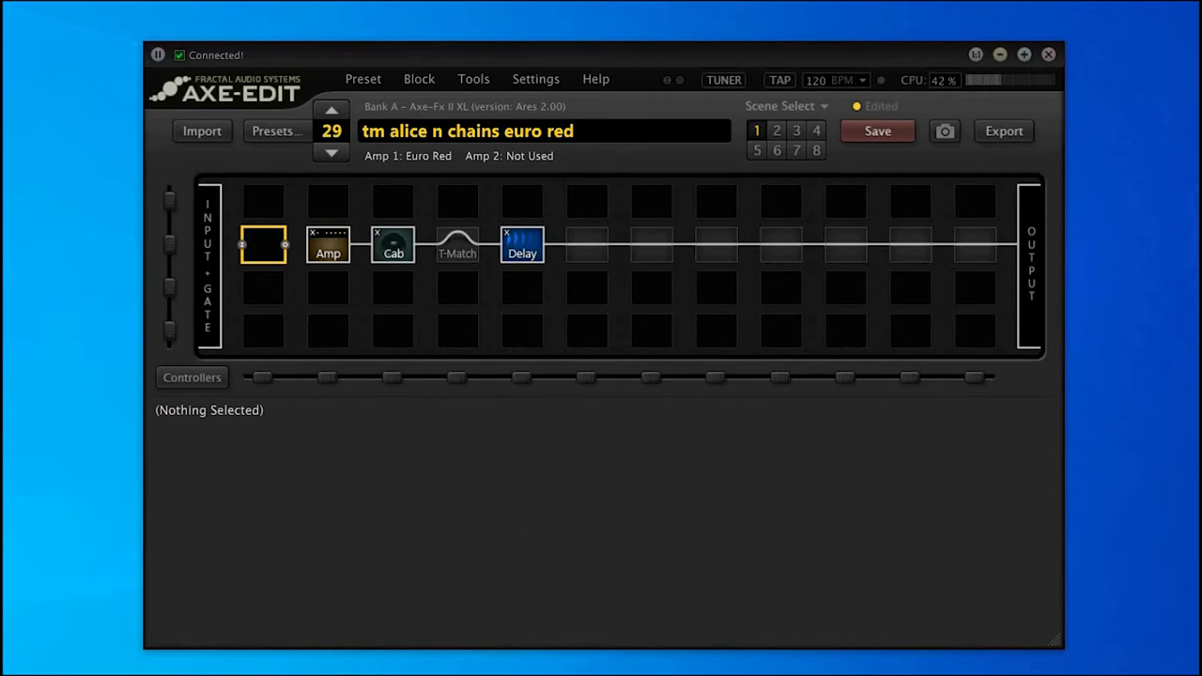
right_click(263, 244)
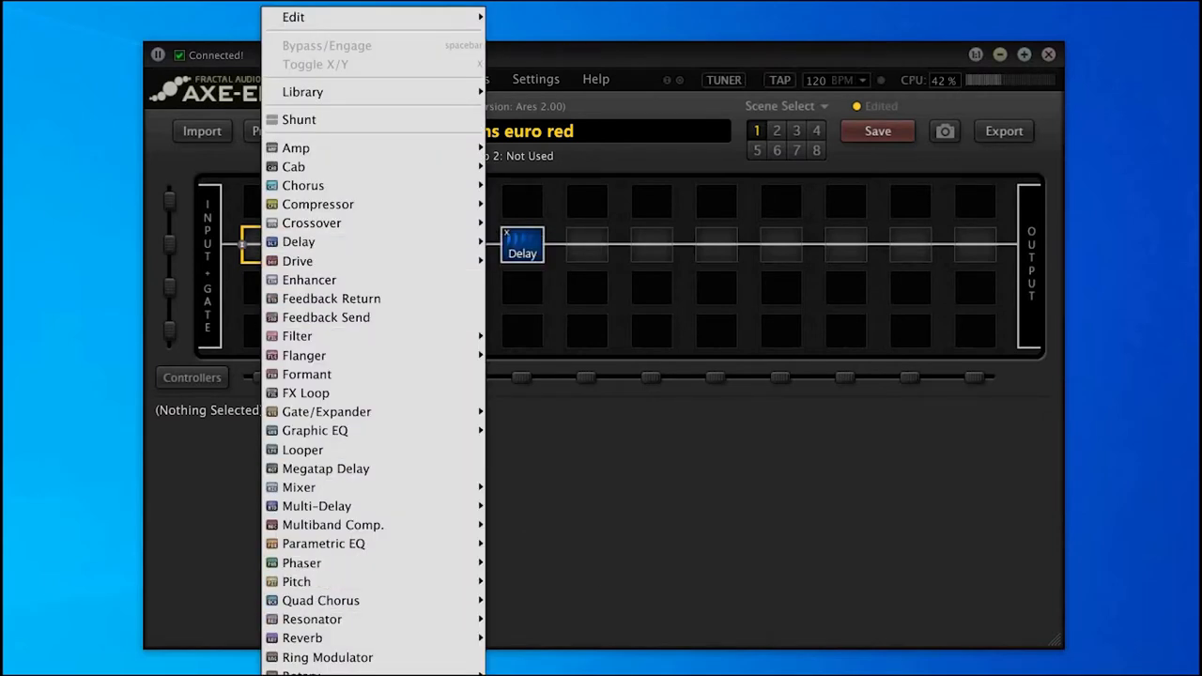
key(Escape)
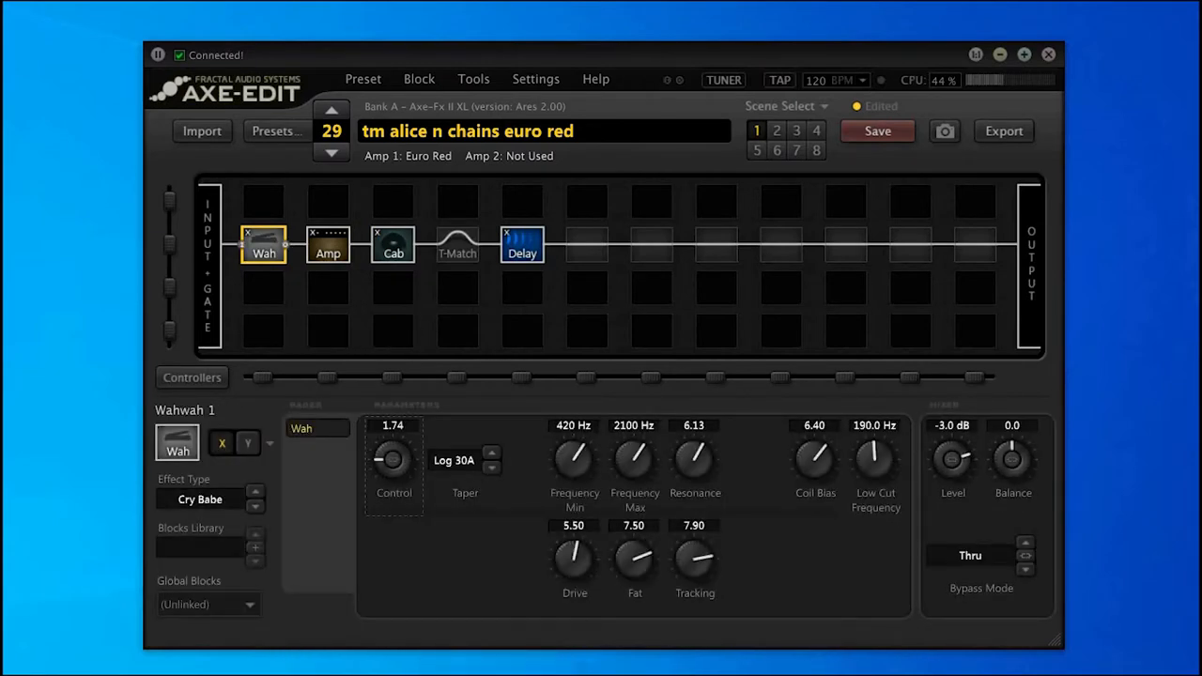
right_click(392, 459)
Set the Control modifier source to Extern 1 and Auto Engage to Medium Speed
click(386, 265)
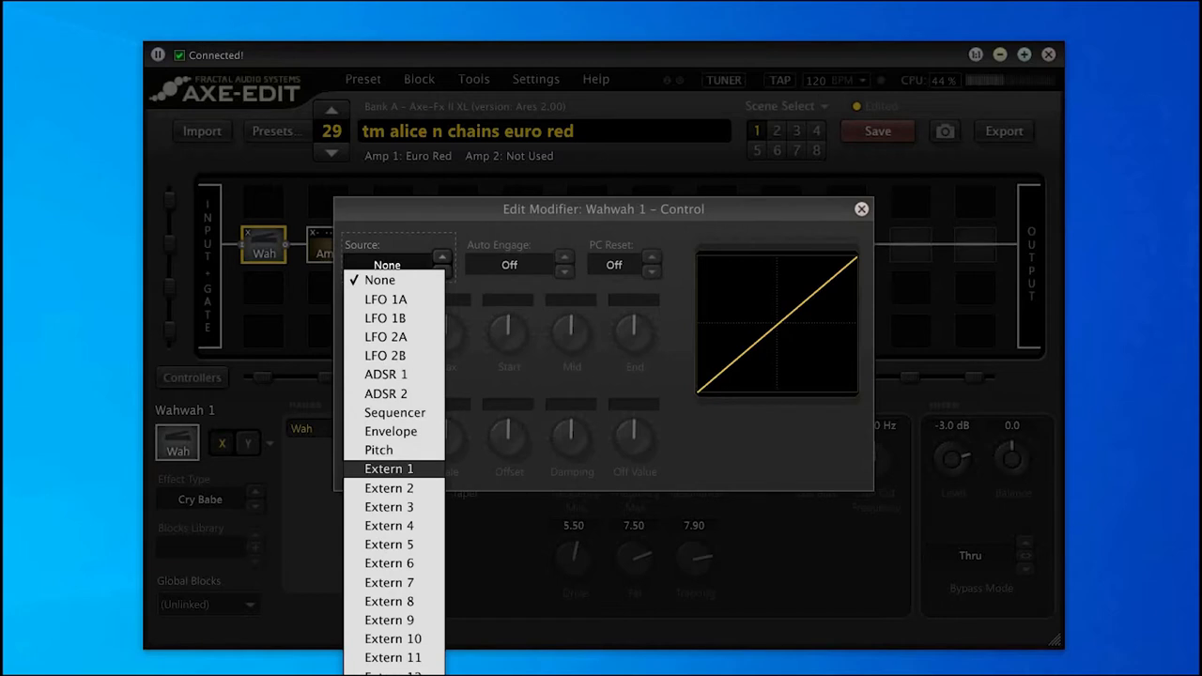
click(389, 468)
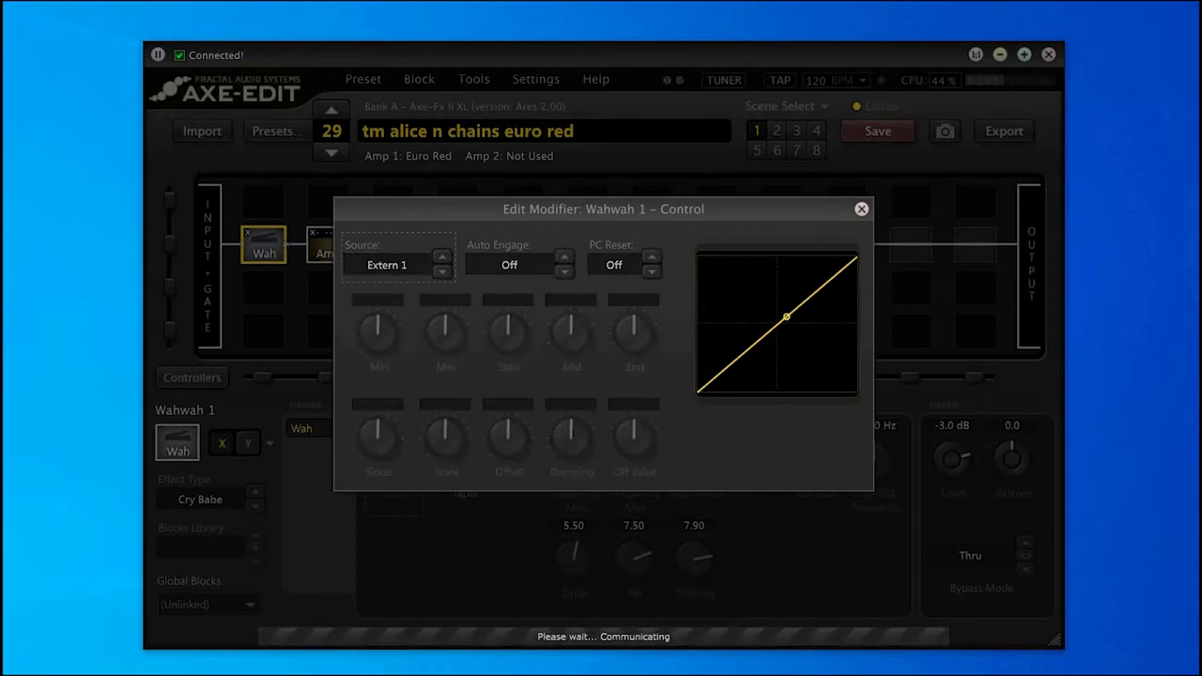
click(509, 264)
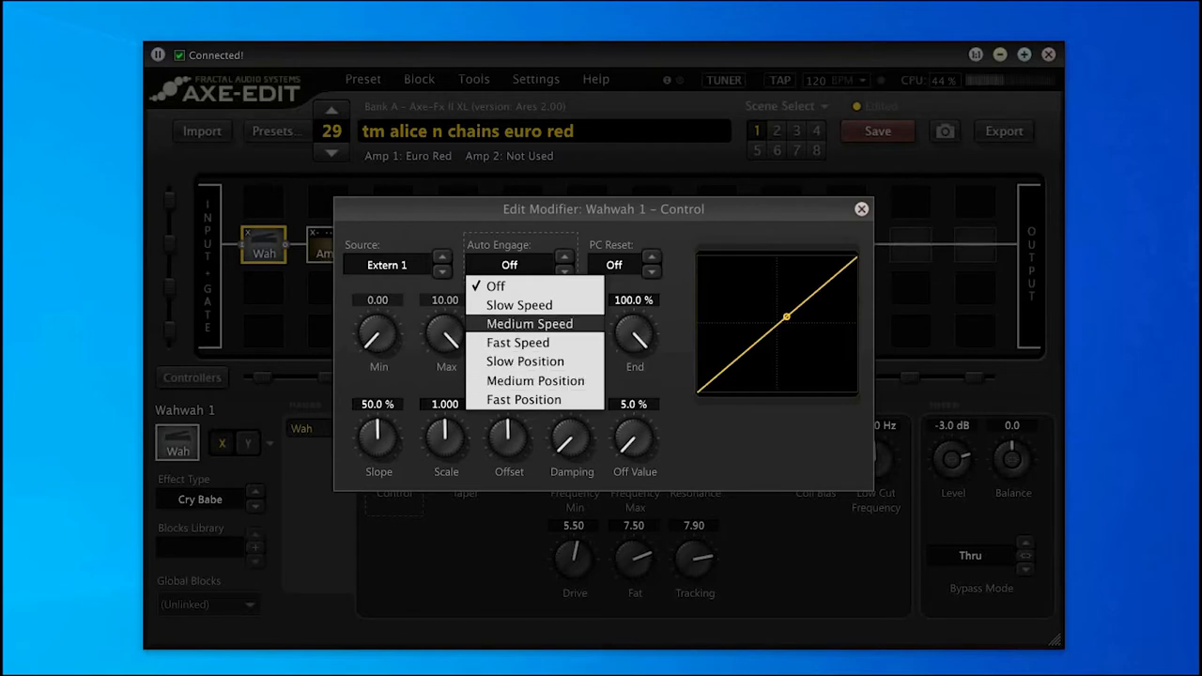
click(529, 323)
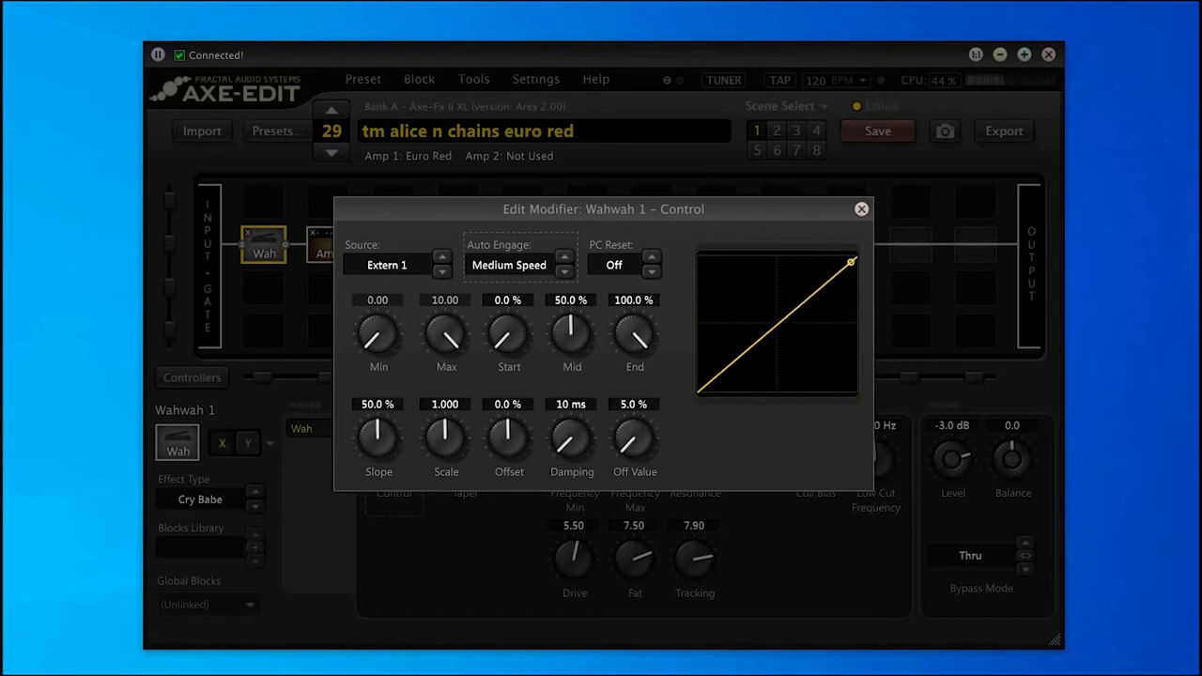
Drag the modifier's Mid knob down to 0.0%
drag(571, 333, 571, 376)
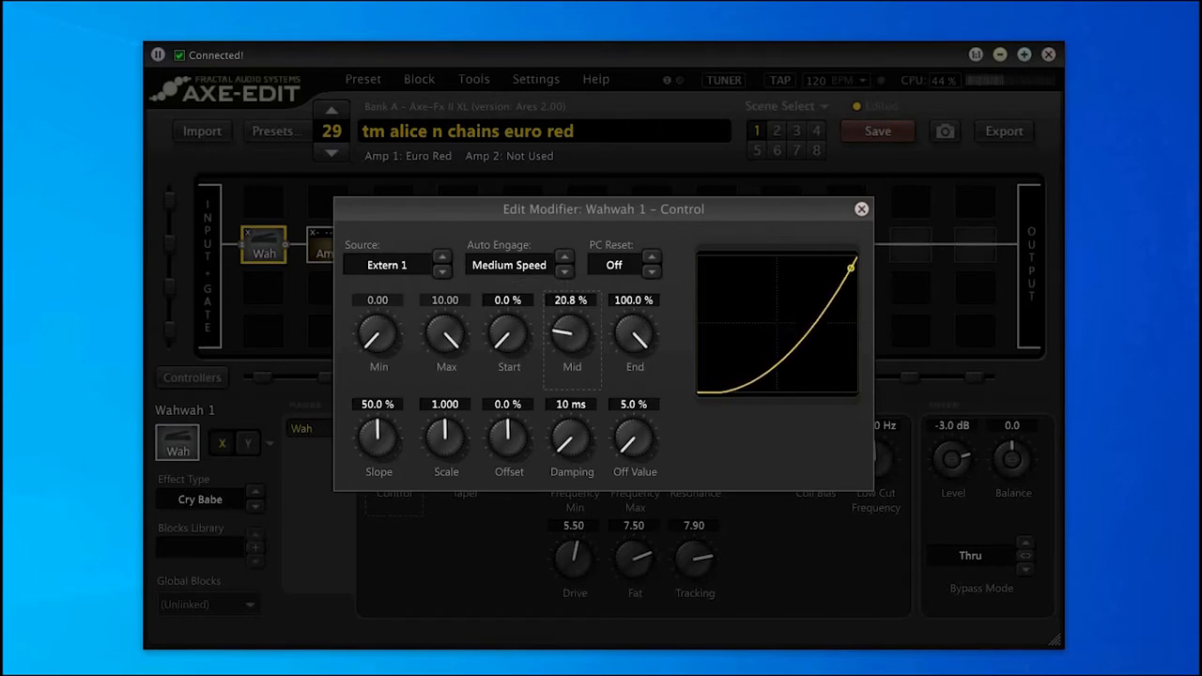
drag(571, 375, 571, 408)
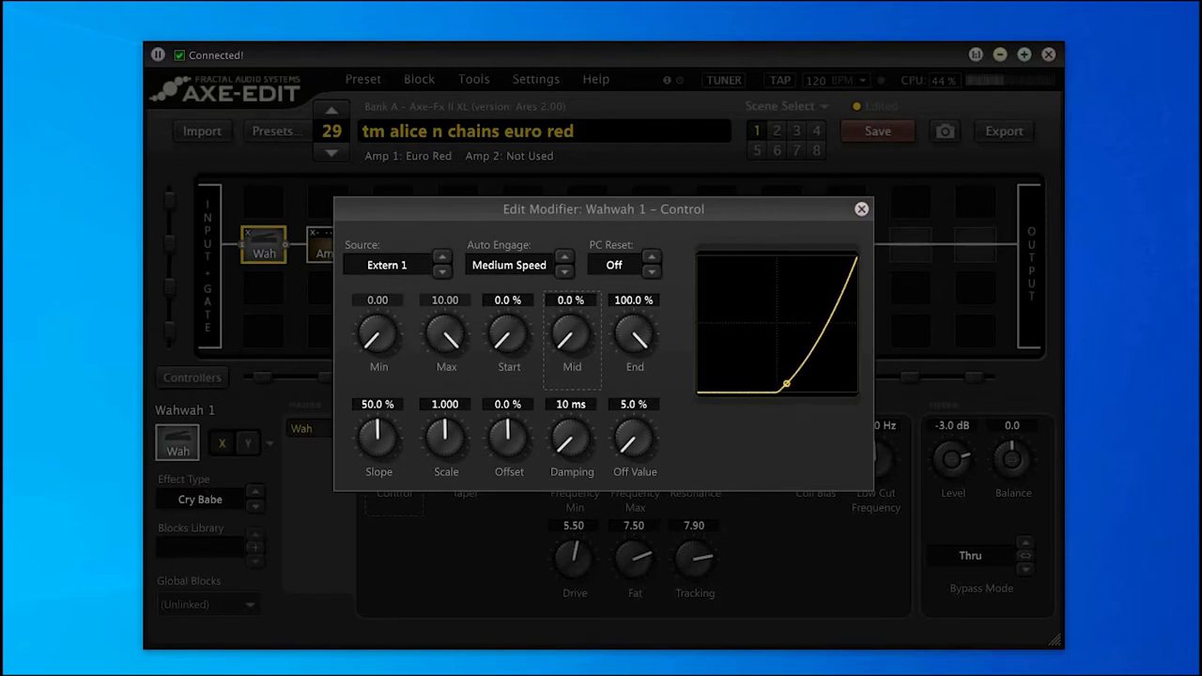